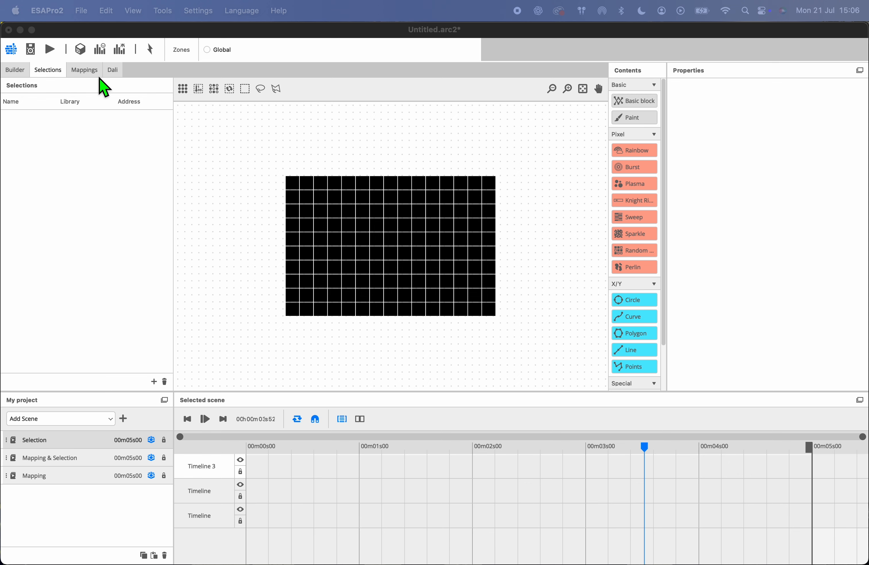
# Step: Select the block of pixels from the grid's upper-left corner, 12 columns by 7 rows, and apply the Plasma pixel effect
pyautogui.click(85, 70)
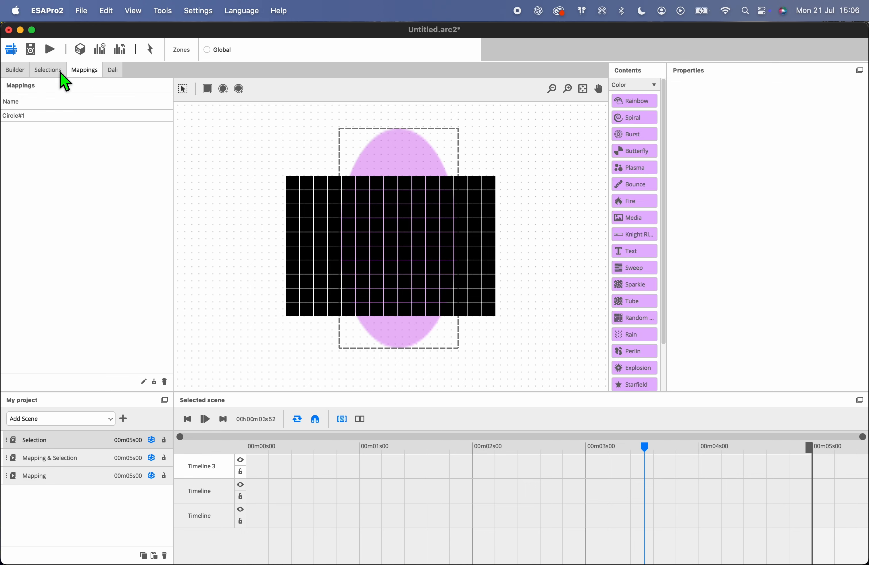
pyautogui.click(48, 70)
pyautogui.moveTo(234, 130); pyautogui.dragTo(452, 277)
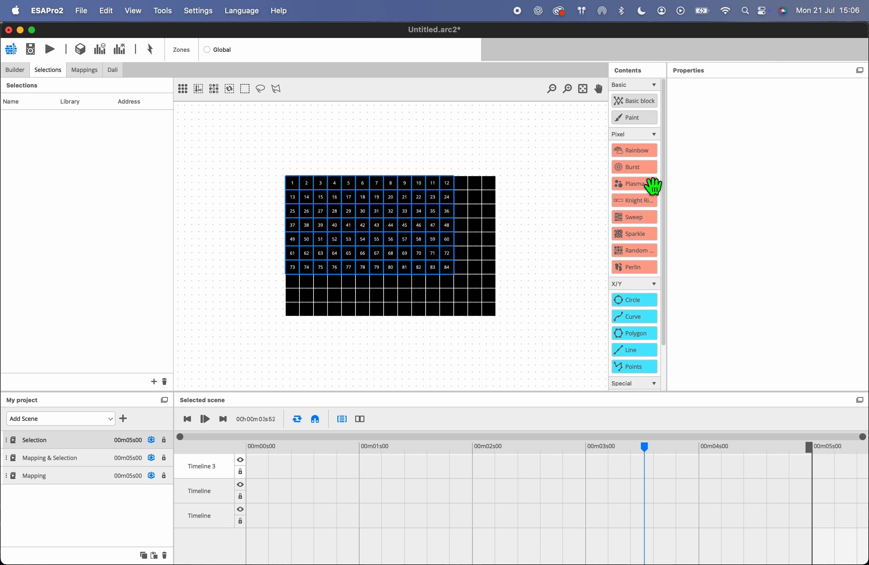
pyautogui.moveTo(653, 191); pyautogui.dragTo(419, 237)
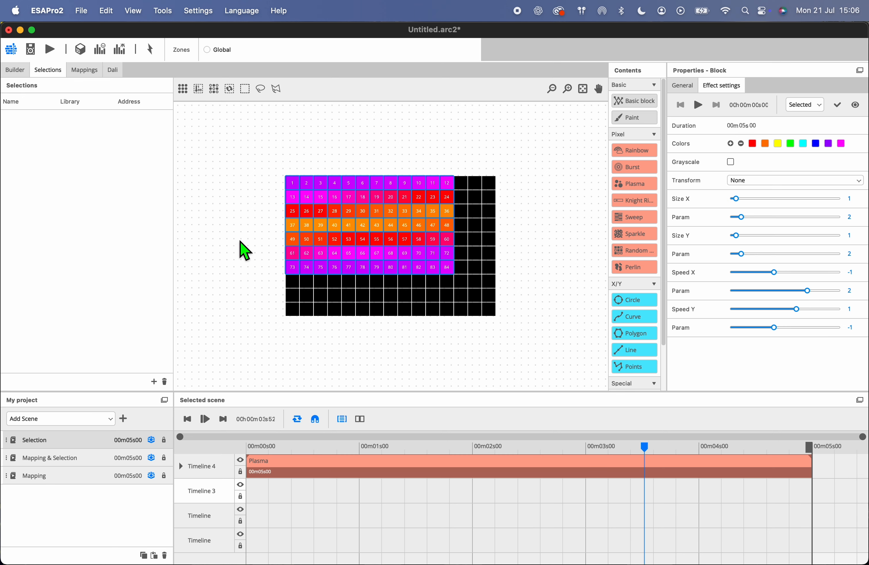
# Step: In the Mapping scene, move the circle mapping to about X 90, Y 126, preview the playback, and switch to the Mapping & Selection scene
pyautogui.click(82, 73)
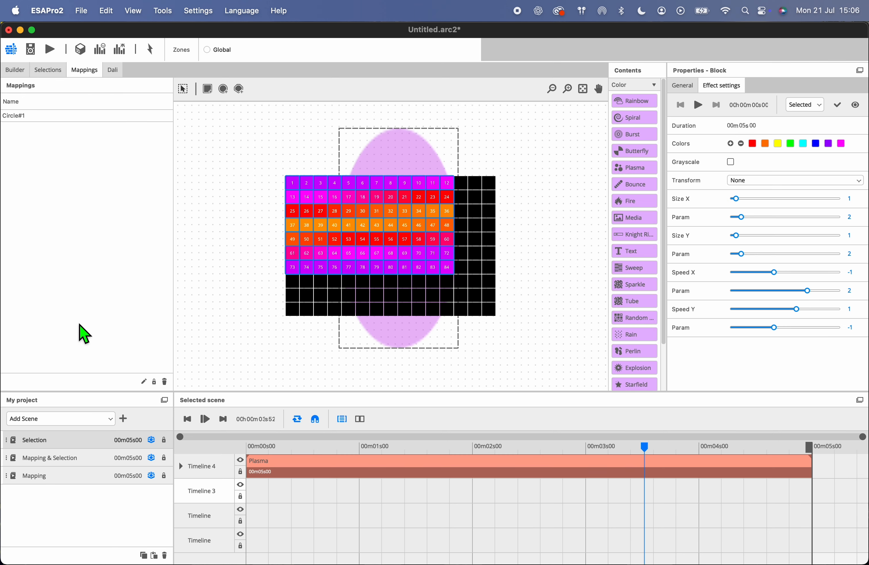
pyautogui.click(64, 475)
pyautogui.moveTo(390, 164); pyautogui.dragTo(353, 161)
pyautogui.press('space')
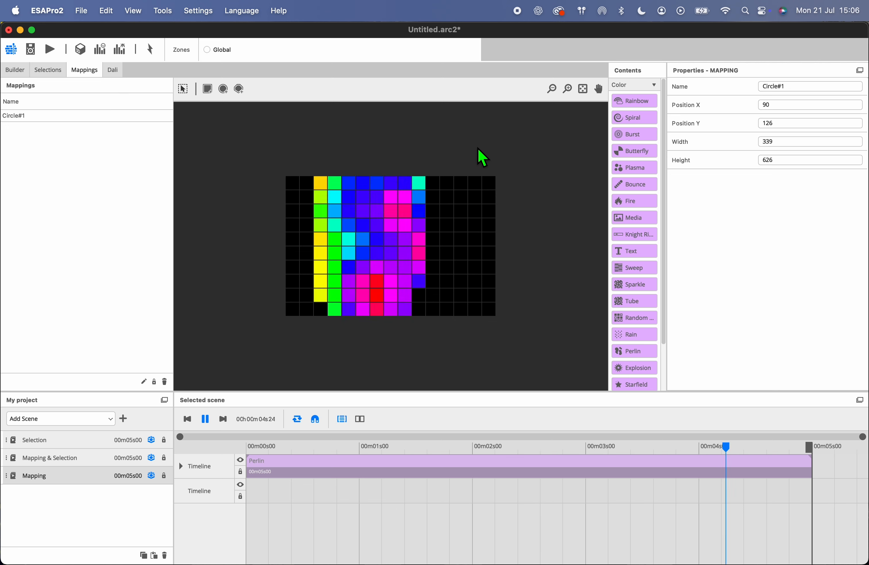
pyautogui.press('space')
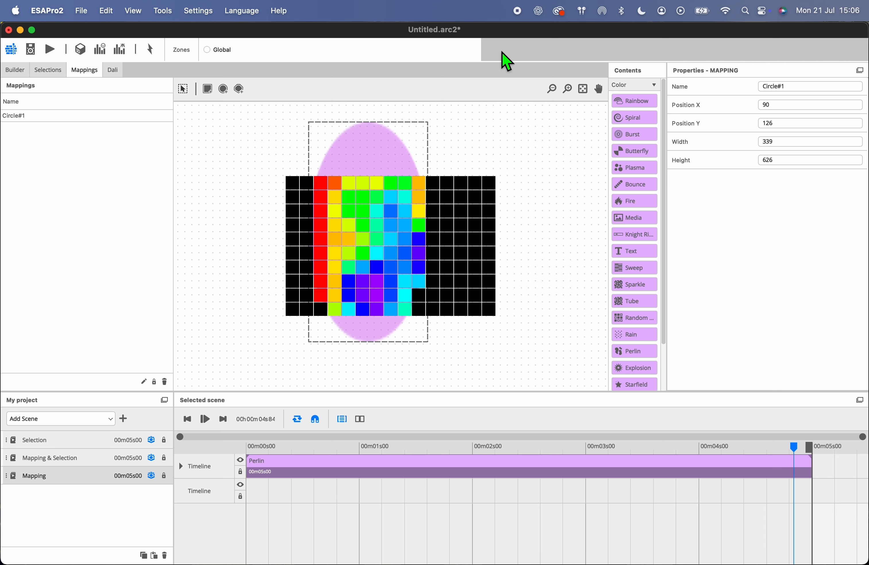
pyautogui.click(97, 461)
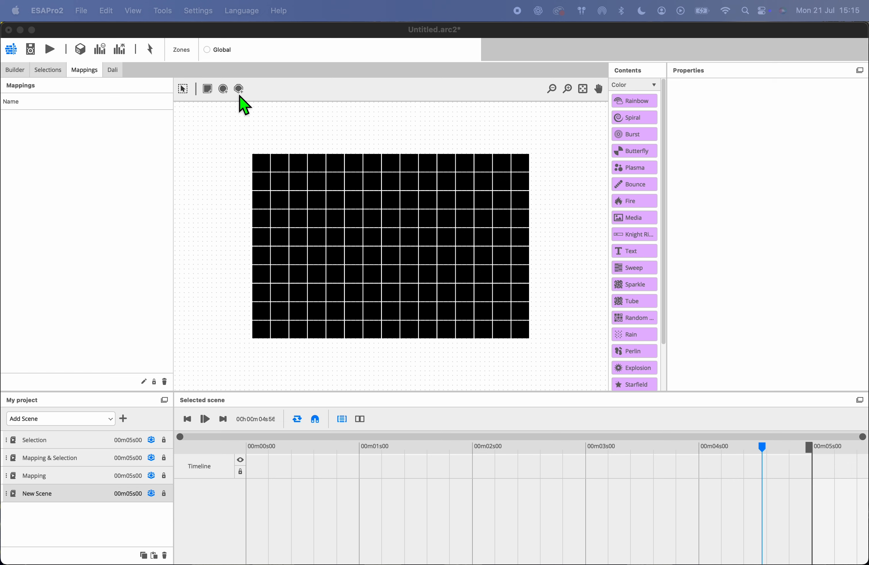
# Step: Draw a rectangle mapping over the grid's upper-left, a tall narrow ellipse near the middle and a freehand shape at the upper-right corner
pyautogui.click(242, 109)
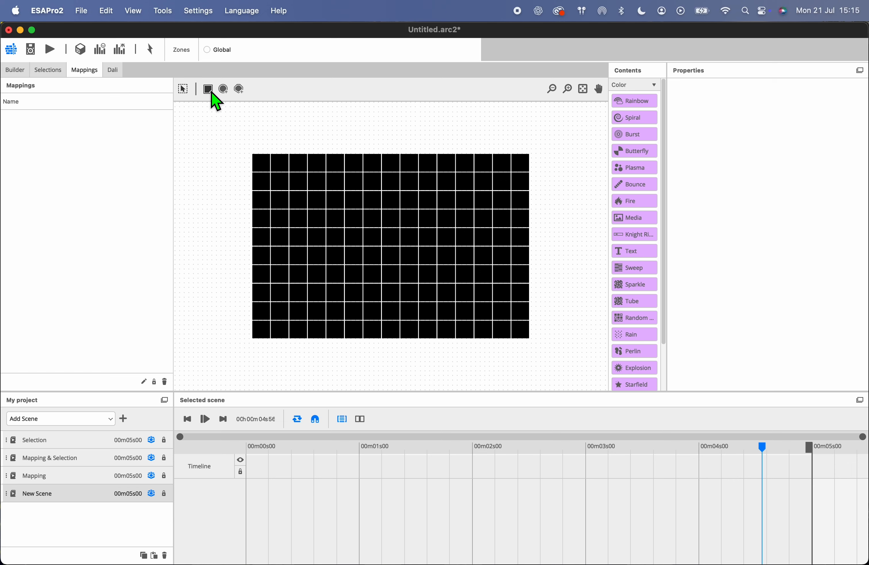
pyautogui.moveTo(199, 117); pyautogui.dragTo(391, 260)
pyautogui.click(239, 89)
pyautogui.moveTo(435, 131); pyautogui.dragTo(388, 378)
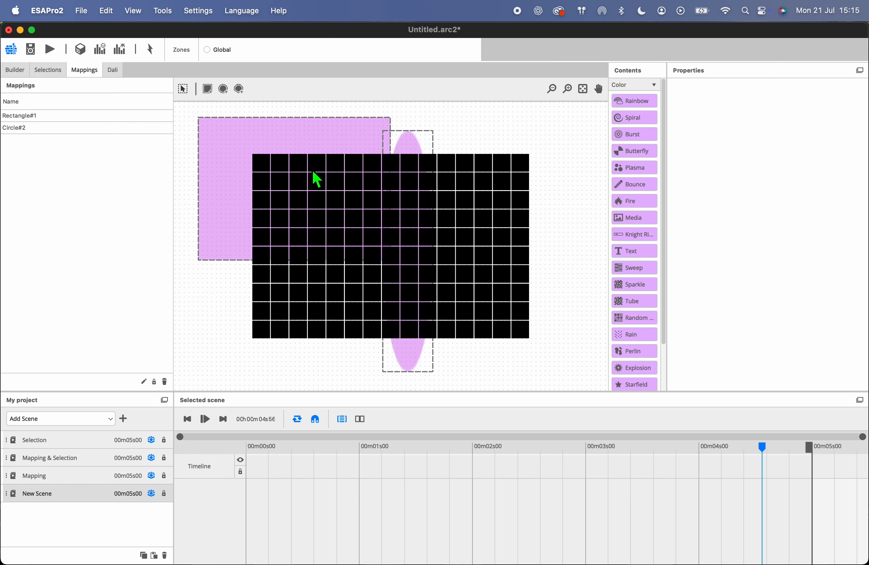
pyautogui.moveTo(465, 142)
pyautogui.mouseDown()
pyautogui.moveTo(530, 153)
pyautogui.moveTo(580, 229)
pyautogui.moveTo(508, 235)
pyautogui.moveTo(493, 125)
pyautogui.mouseUp()
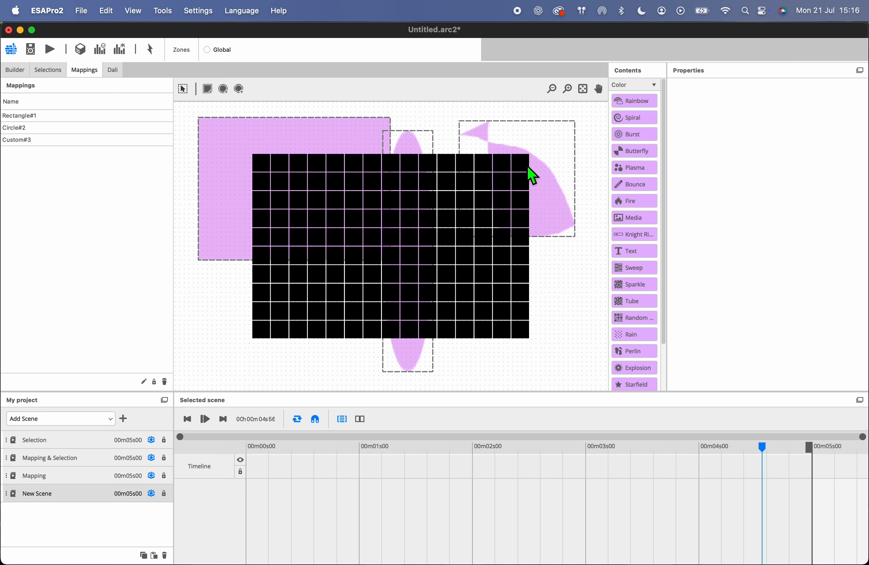
# Step: Draw a rectangle mapping about 415 wide and 308 high around the whole grid and apply the Spiral color effect to it
pyautogui.click(212, 91)
pyautogui.moveTo(231, 109); pyautogui.dragTo(194, 320)
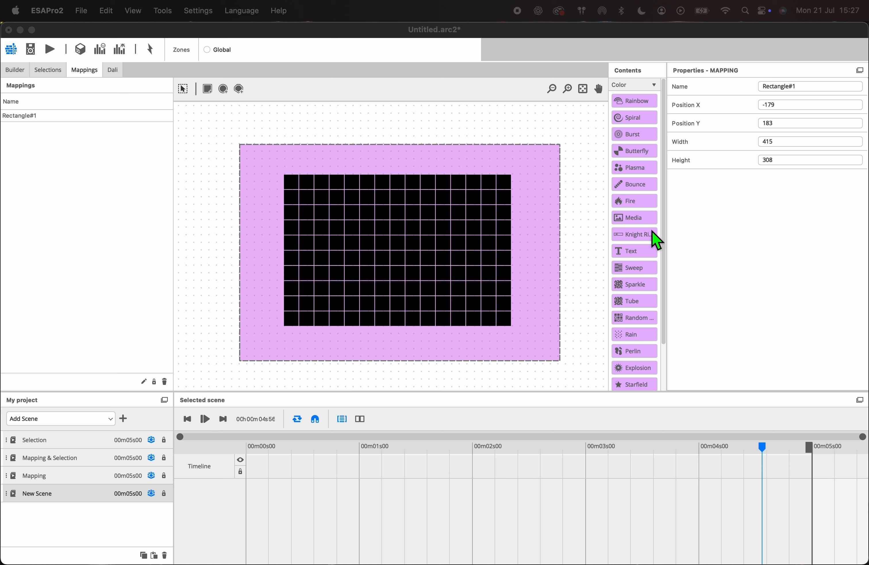
pyautogui.scroll(-3, 651, 299)
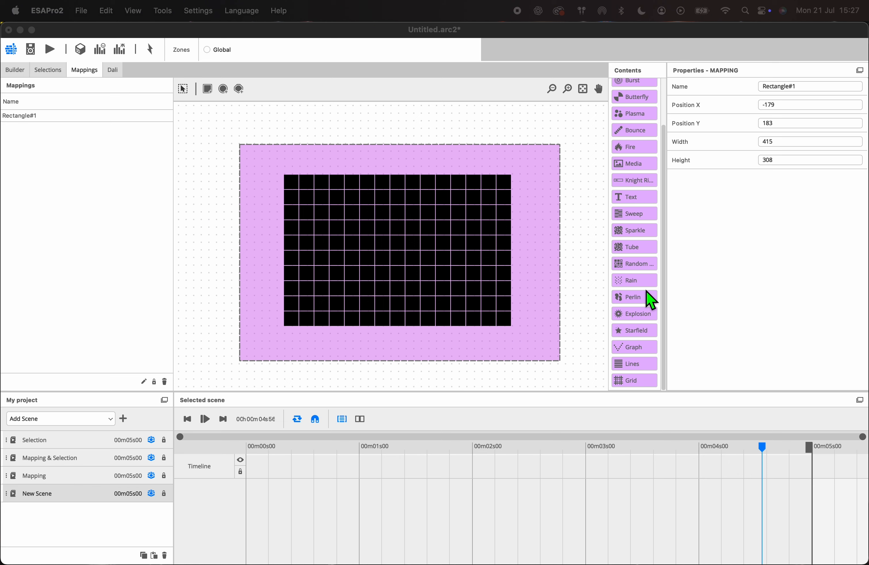
pyautogui.scroll(3, 651, 299)
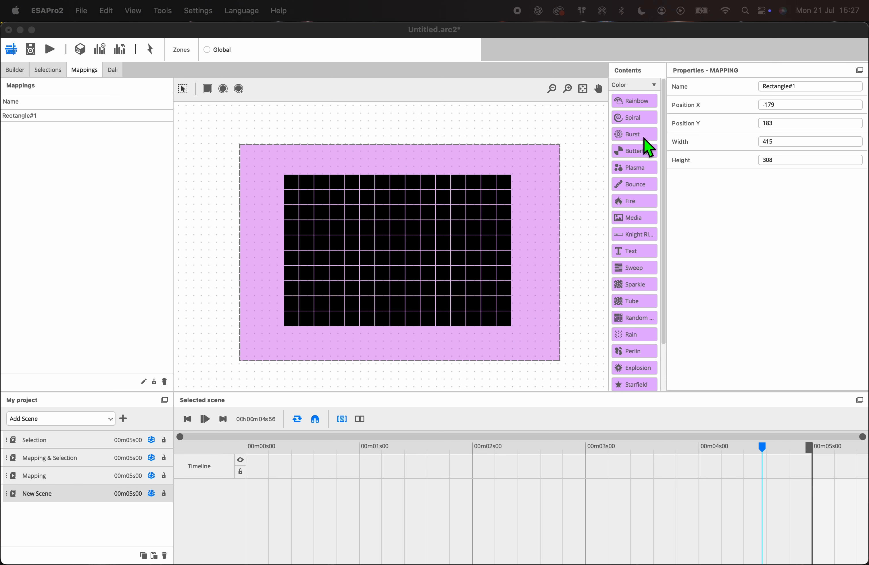
pyautogui.moveTo(643, 120); pyautogui.dragTo(475, 167)
pyautogui.moveTo(409, 172); pyautogui.dragTo(408, 171)
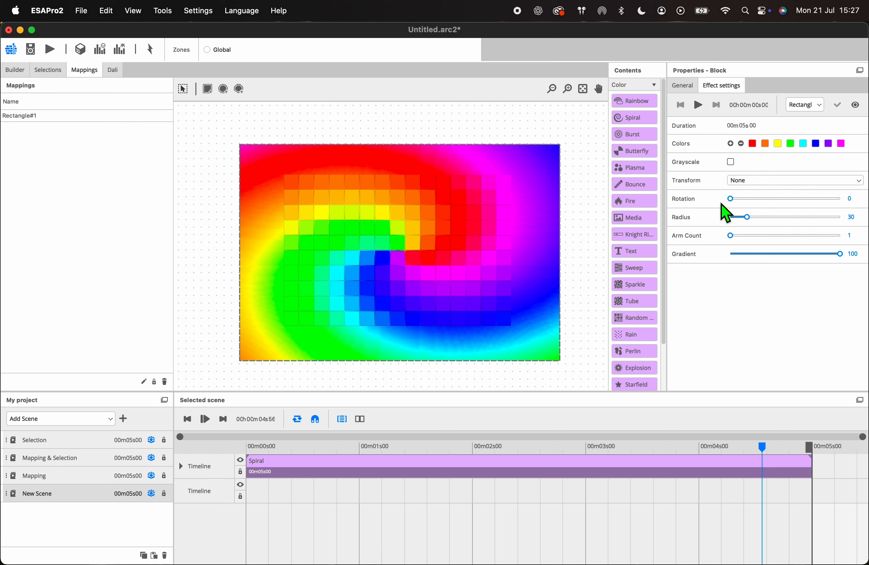
# Step: Set the spiral's rotation to 224, radius to 65 and arm count to 6, and lower its gradient
pyautogui.moveTo(731, 205); pyautogui.dragTo(839, 207)
pyautogui.click(805, 205)
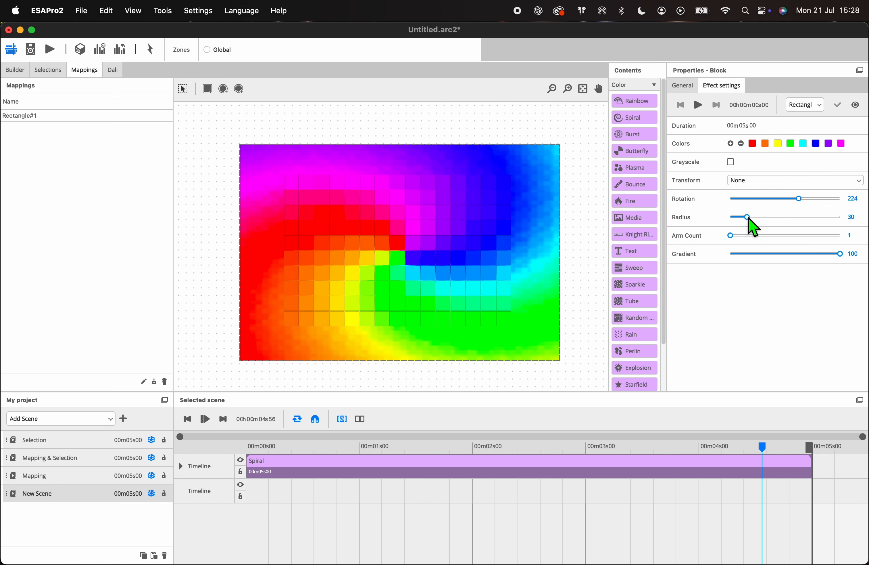
pyautogui.moveTo(750, 221); pyautogui.dragTo(792, 239)
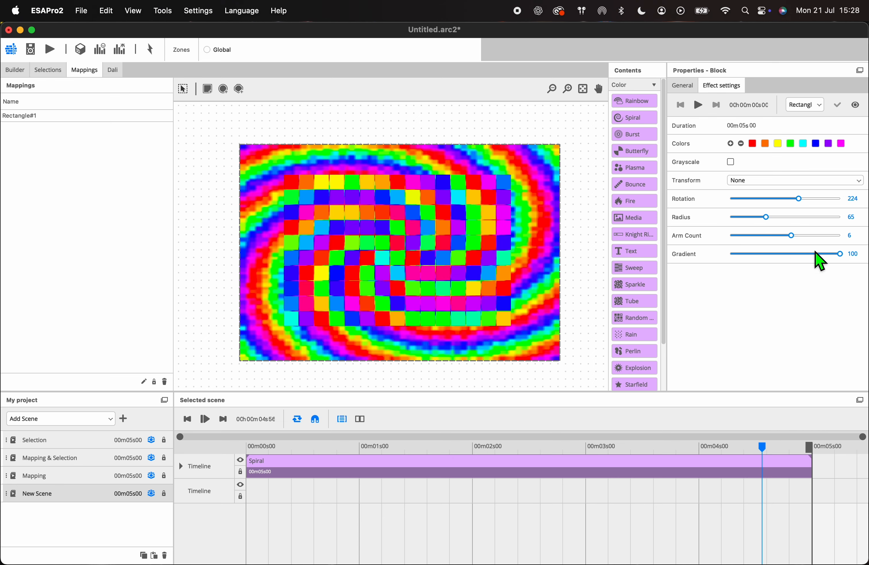
pyautogui.moveTo(845, 253); pyautogui.dragTo(681, 254)
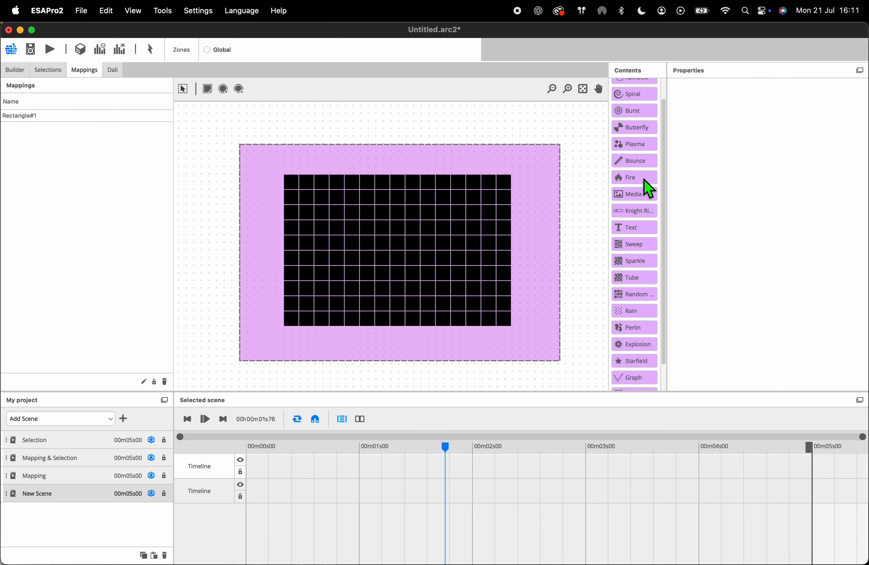
# Step: Apply the Fire effect to the rectangle mapping with 8 flames, flame width 105, flame height 79 and hotspot 255, and preview it
pyautogui.moveTo(646, 180); pyautogui.dragTo(541, 172)
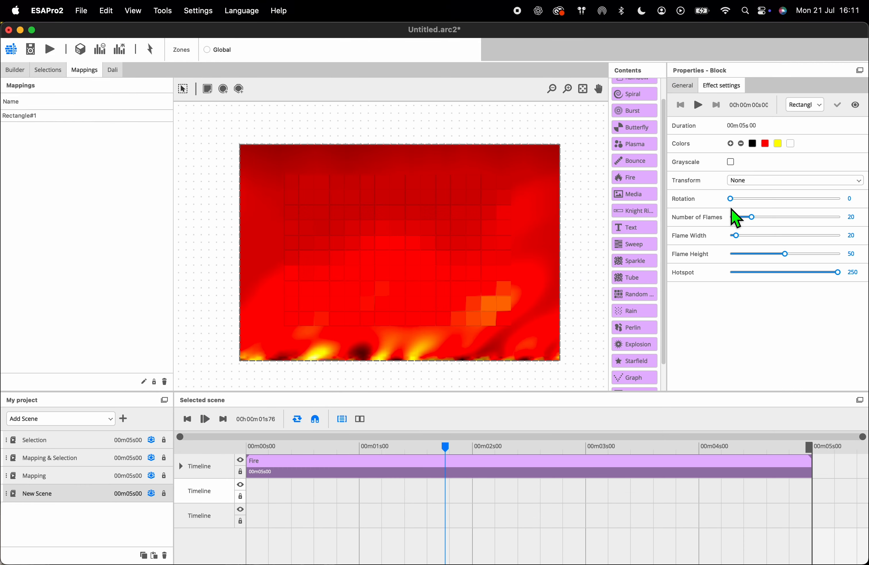
pyautogui.moveTo(753, 217); pyautogui.dragTo(816, 254)
pyautogui.moveTo(843, 285); pyautogui.dragTo(861, 279)
pyautogui.press('space')
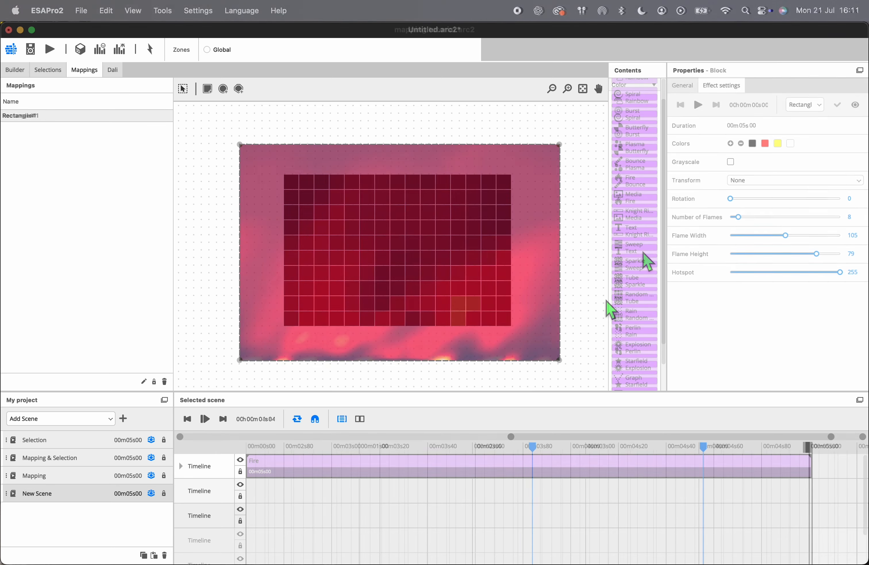
# Step: Apply the Text effect to the rectangle mapping with the text "Hello" and preview its playback
pyautogui.moveTo(647, 252); pyautogui.dragTo(361, 204)
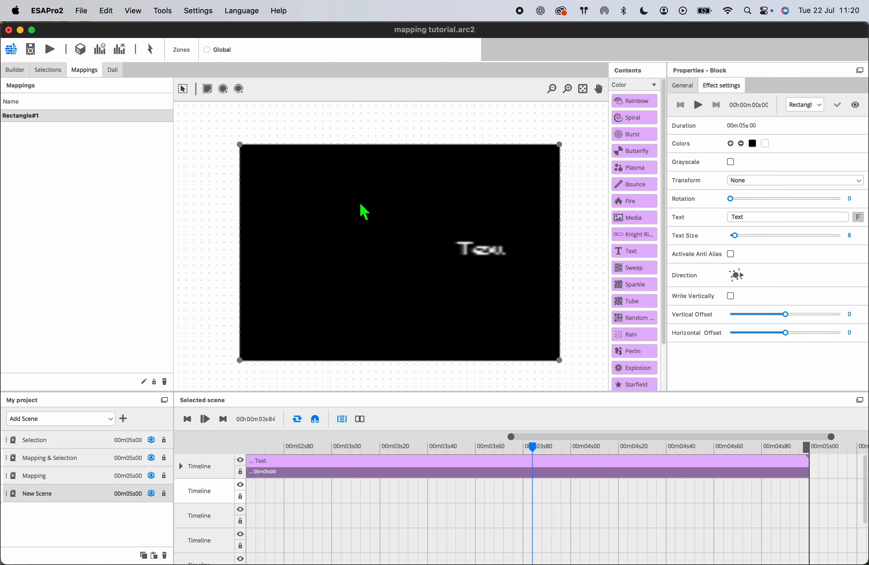
pyautogui.moveTo(790, 222); pyautogui.dragTo(714, 228)
pyautogui.write('Hello')
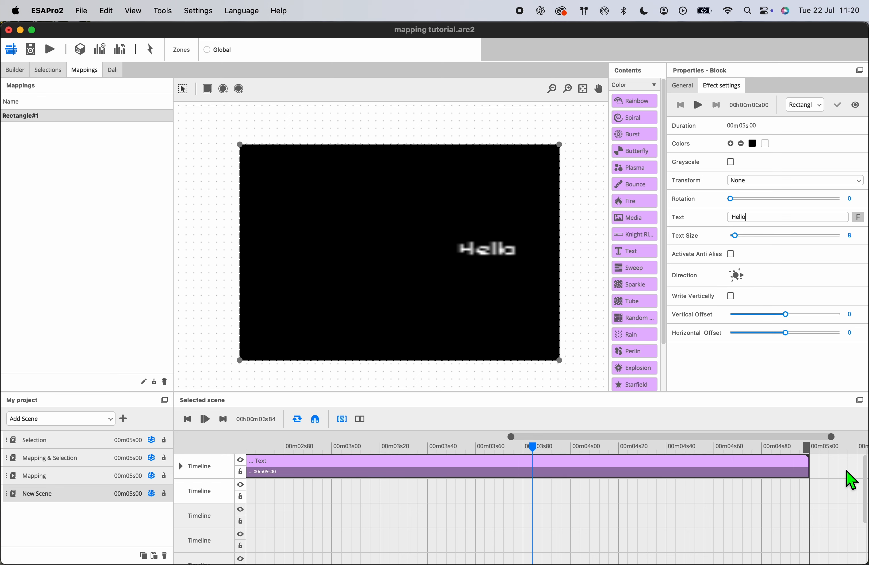
pyautogui.click(596, 283)
pyautogui.press('space')
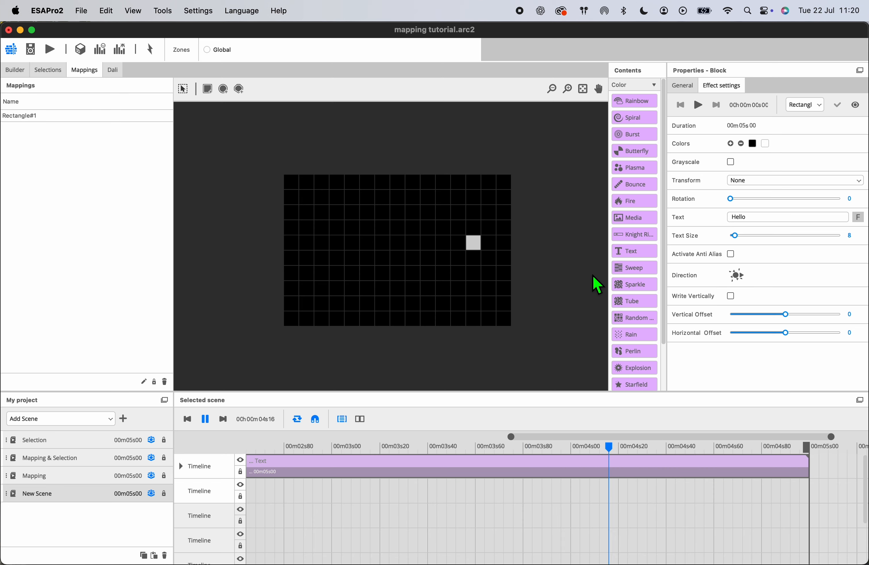
pyautogui.press('space')
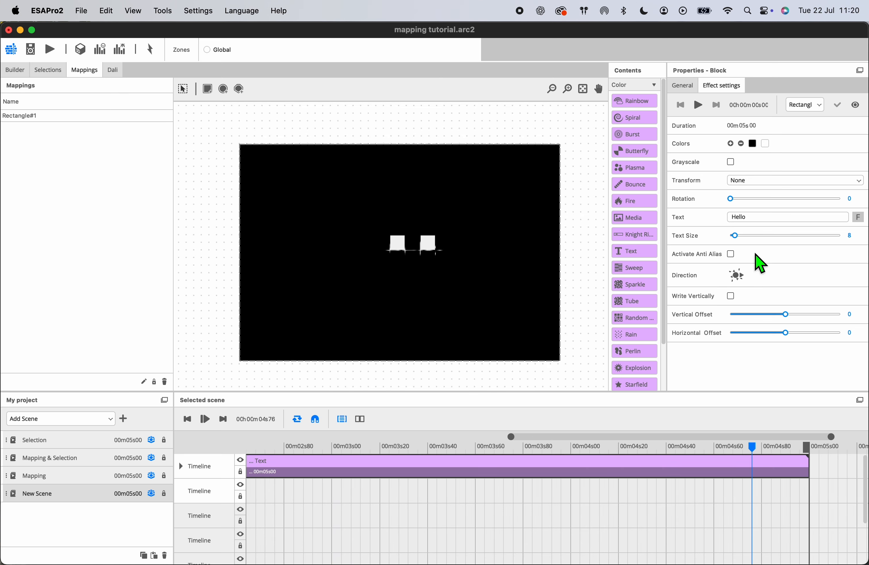
# Step: Change the effect's text to "HELLO" and browse the available fonts without choosing one
pyautogui.doubleClick(770, 218)
pyautogui.write('HELLO')
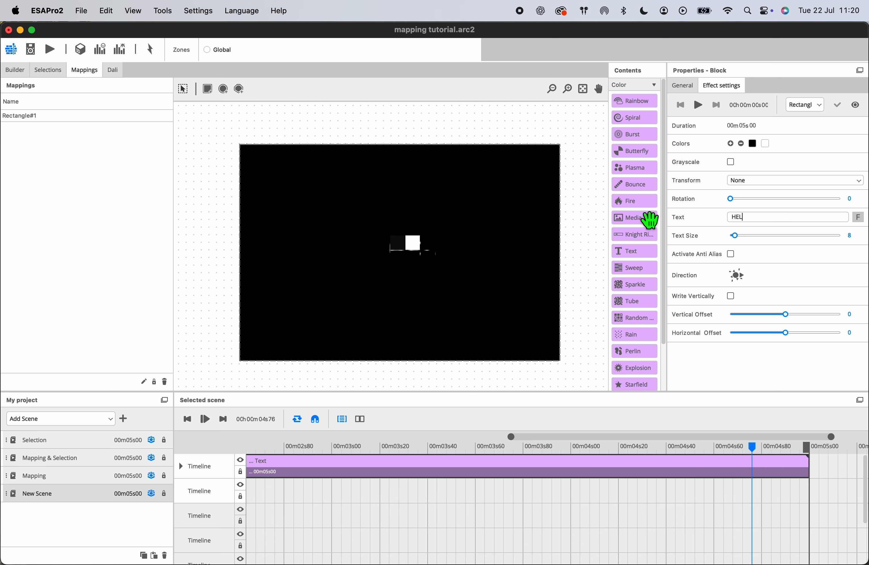
pyautogui.click(781, 253)
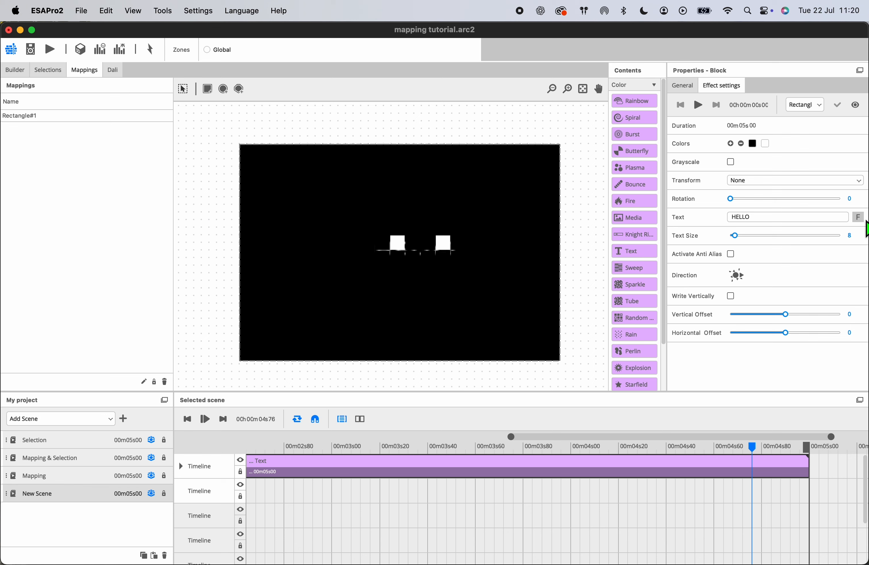
pyautogui.click(860, 218)
pyautogui.scroll(-10, 673, 473)
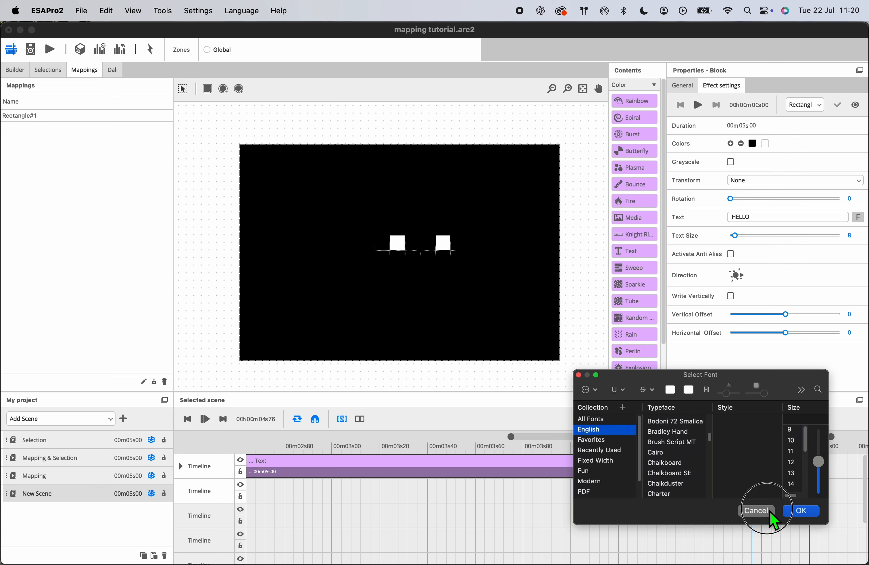
pyautogui.click(757, 510)
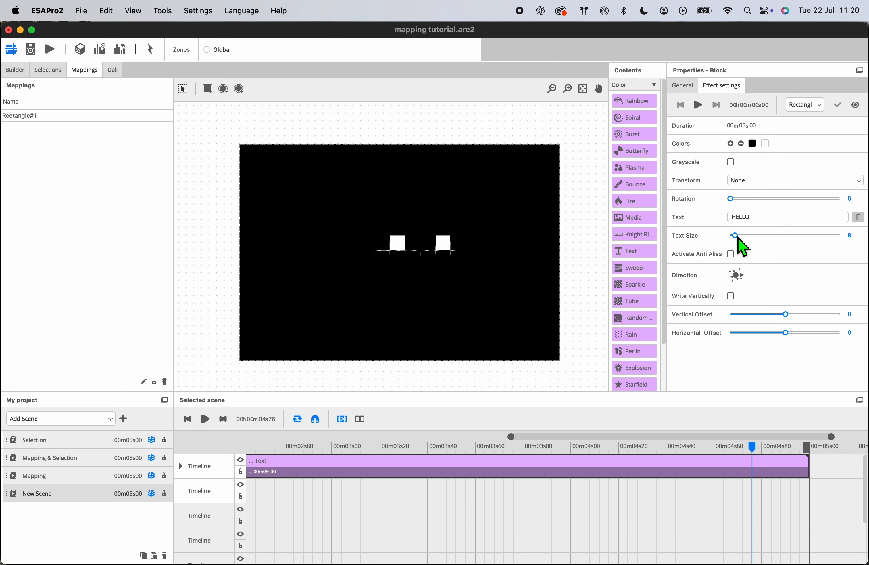
# Step: Set the text size to 69 and activate anti-aliasing while the scene plays
pyautogui.moveTo(737, 238); pyautogui.dragTo(827, 251)
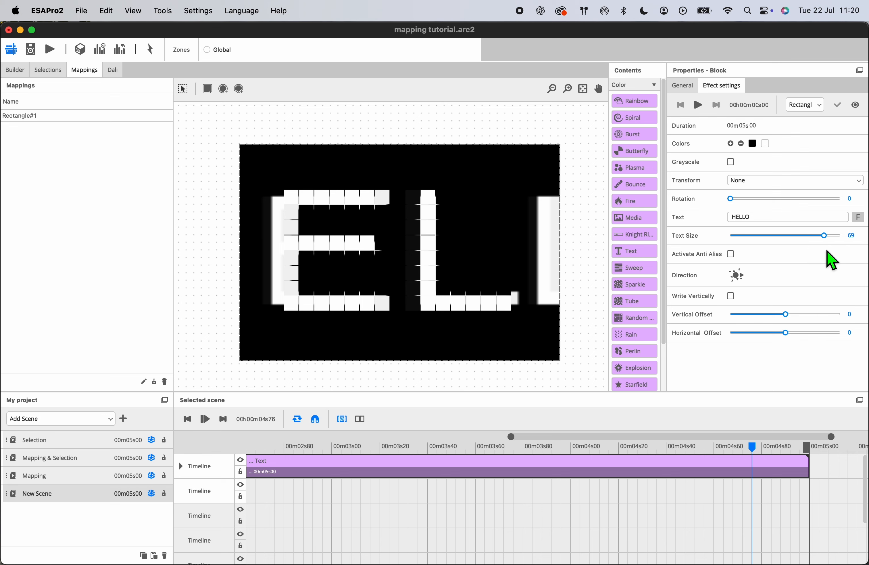
pyautogui.press('space')
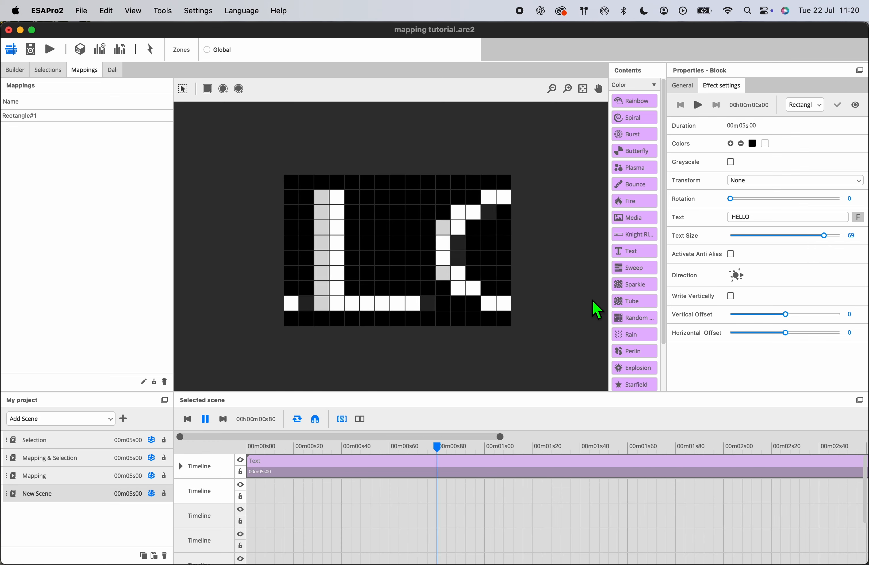
pyautogui.click(734, 256)
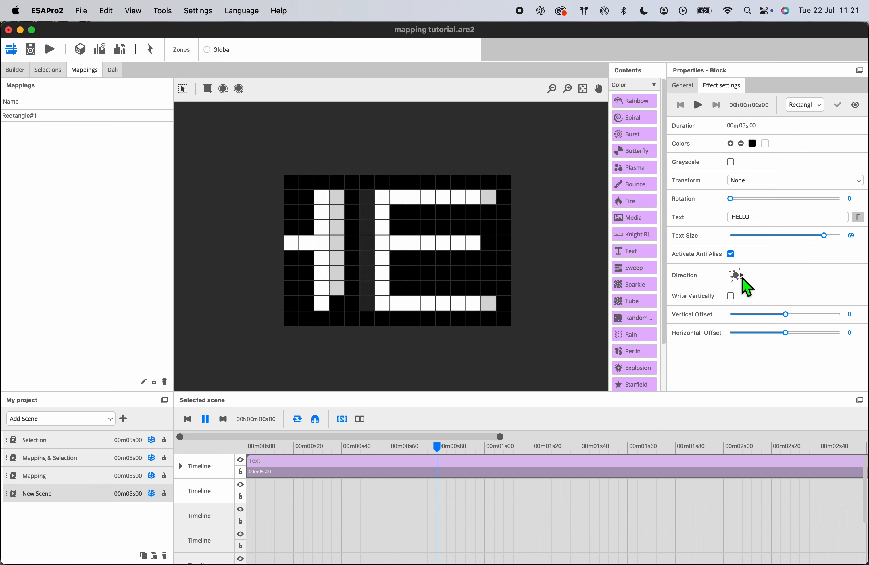
# Step: Try vertical writing for the text, return it to horizontal writing, and raise its horizontal offset
pyautogui.click(732, 296)
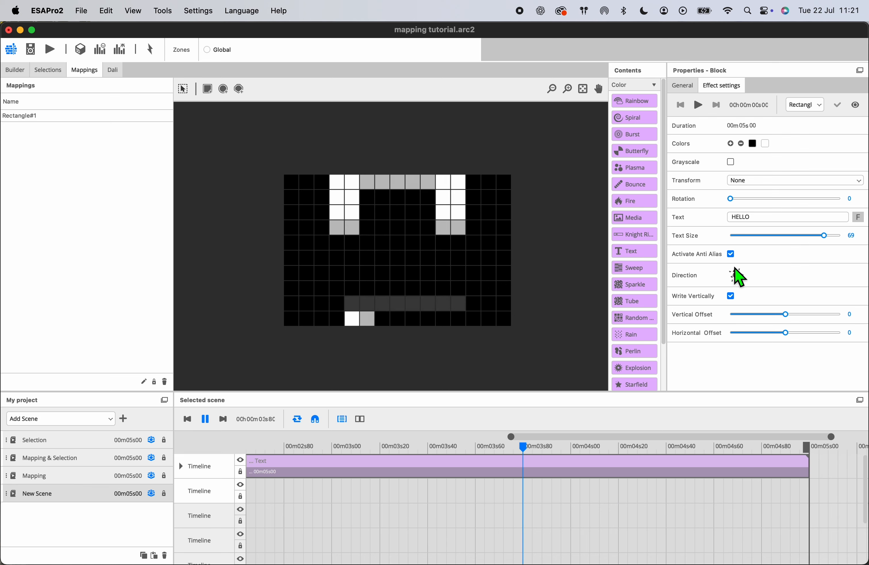
pyautogui.click(737, 296)
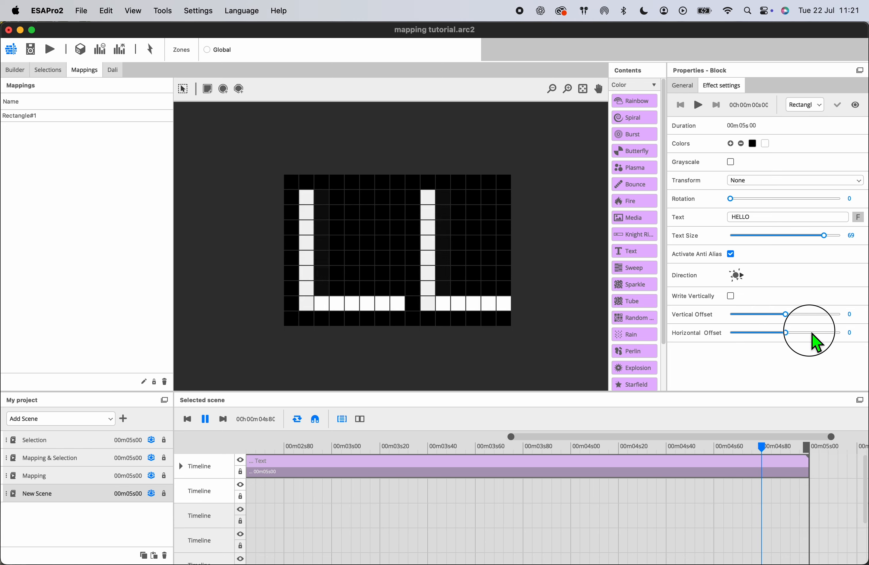
pyautogui.moveTo(786, 333); pyautogui.dragTo(808, 333)
pyautogui.click(794, 322)
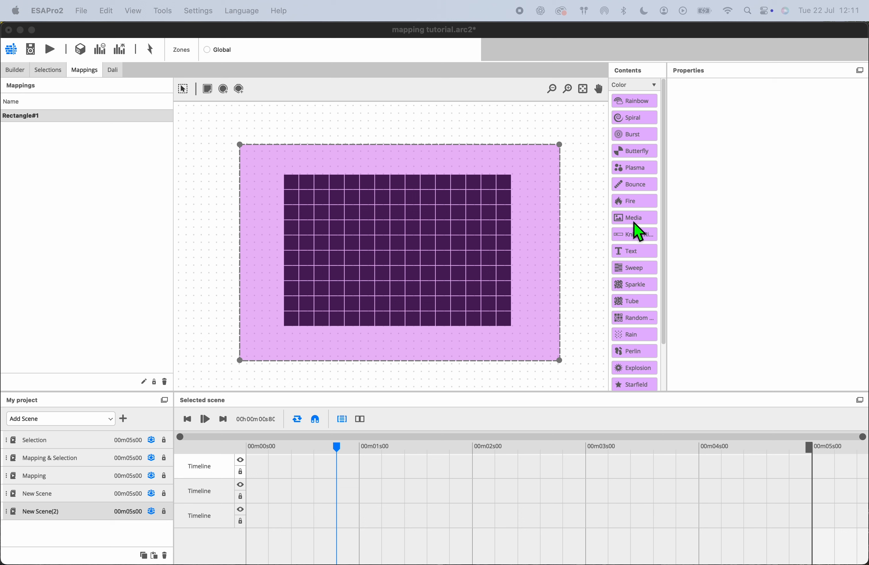
# Step: Apply the Media effect to the rectangle mapping in New Scene(2) and load the file "water gif.gif" into it
pyautogui.moveTo(651, 220); pyautogui.dragTo(512, 225)
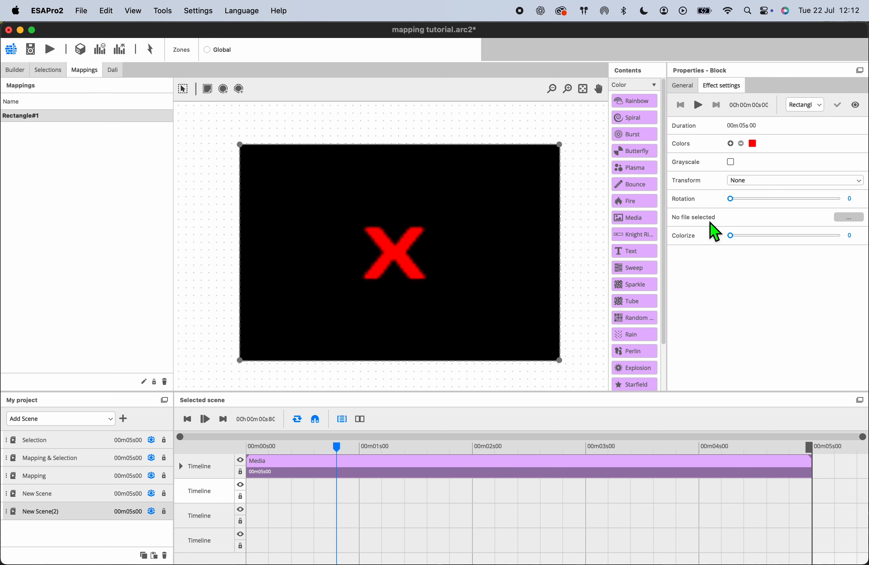
pyautogui.click(861, 220)
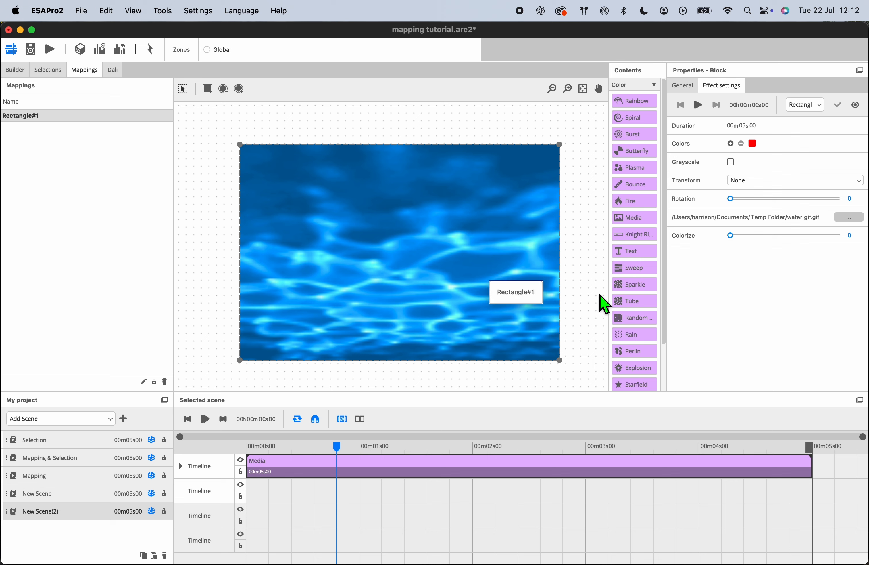
# Step: Deselect the rectangle mapping and play New Scene(2) to preview the water media on the fixtures, stopping the playback near the end
pyautogui.click(582, 281)
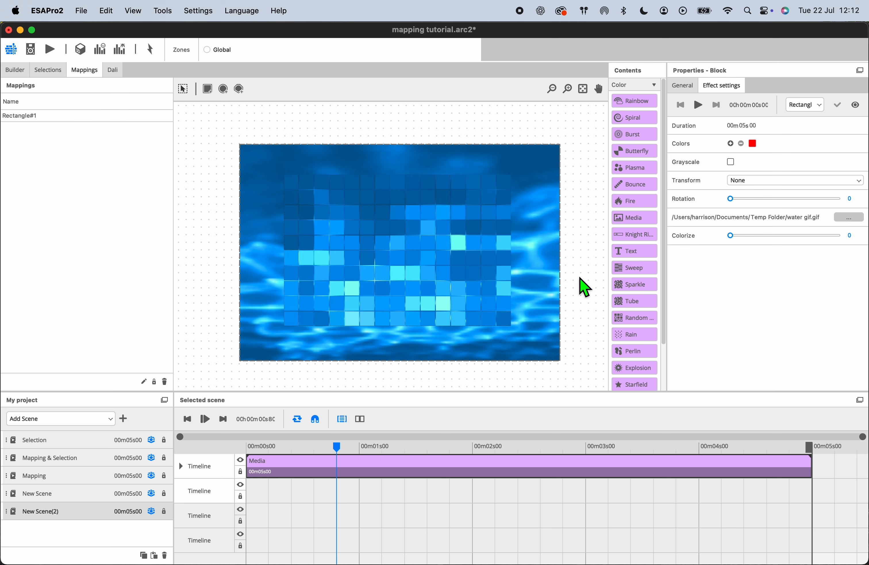
pyautogui.press('space')
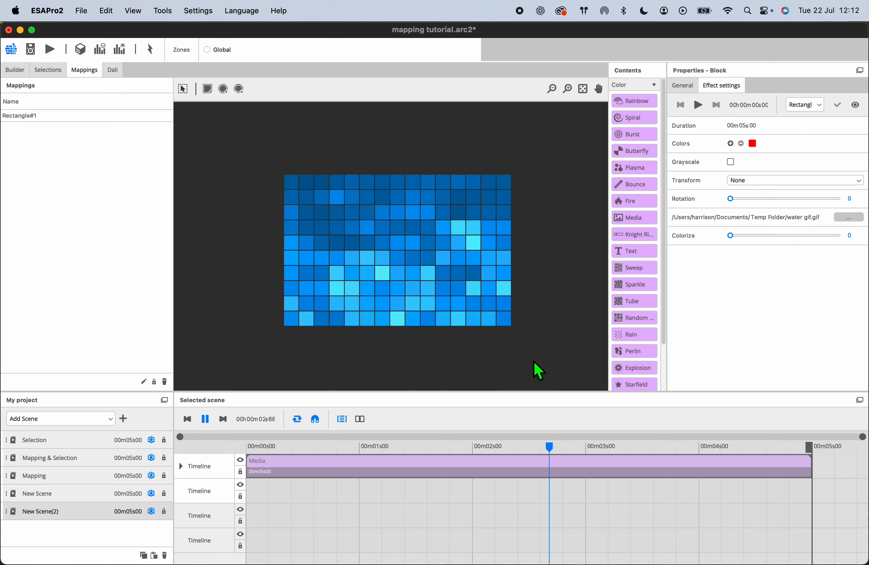
pyautogui.press('space')
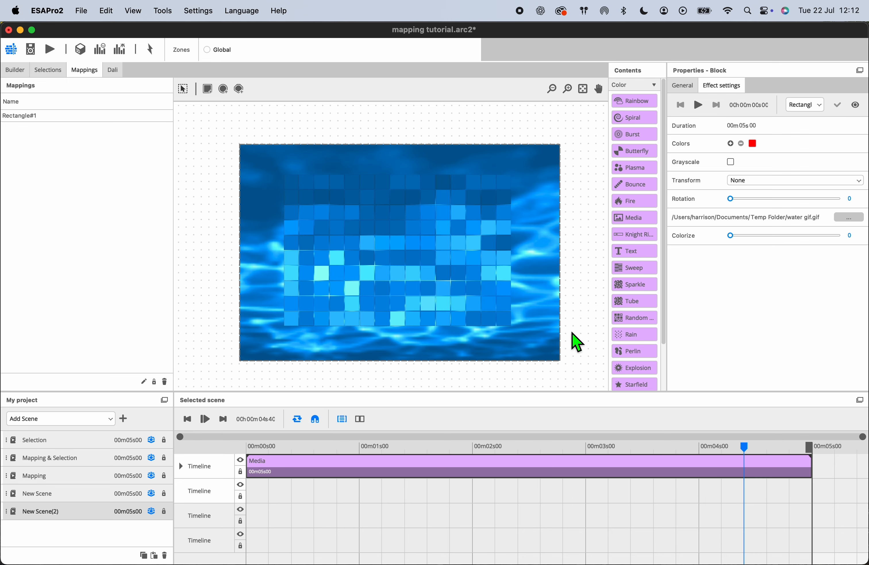
# Step: Change the Media effect's color to blue
pyautogui.click(754, 143)
pyautogui.click(529, 234)
pyautogui.click(520, 375)
# Step: Raise the Media effect's Colorize value to 36, play the scene, and reduce Colorize to 14 during playback
pyautogui.moveTo(733, 238); pyautogui.dragTo(771, 236)
pyautogui.press('space')
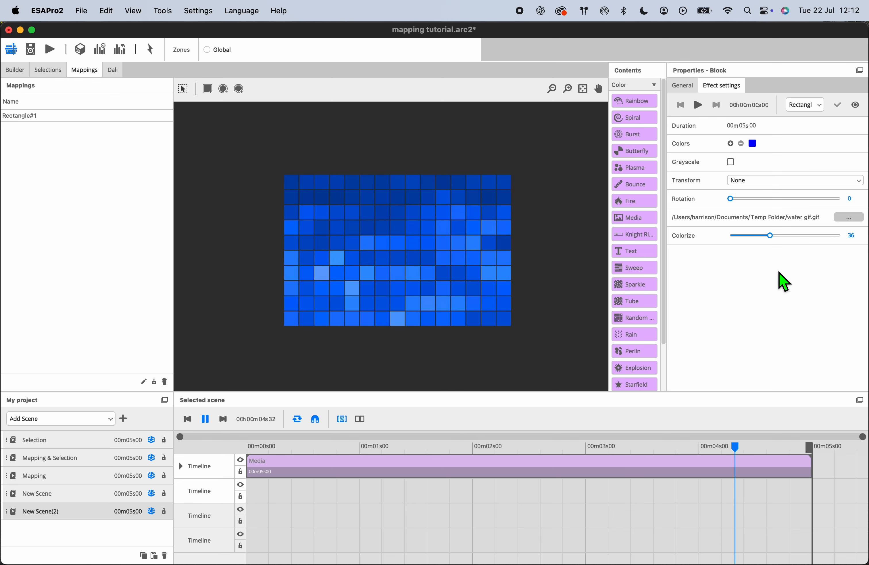
pyautogui.moveTo(773, 243); pyautogui.dragTo(753, 249)
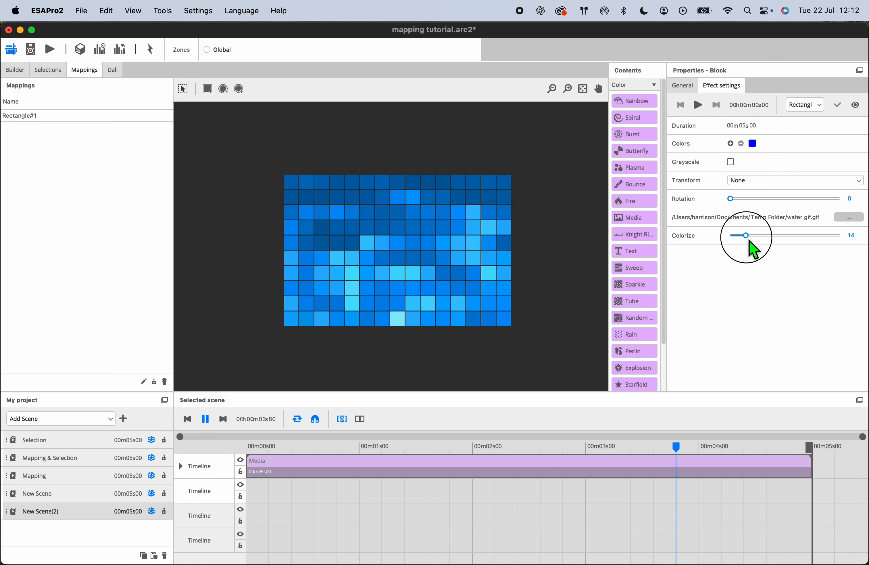
pyautogui.click(758, 314)
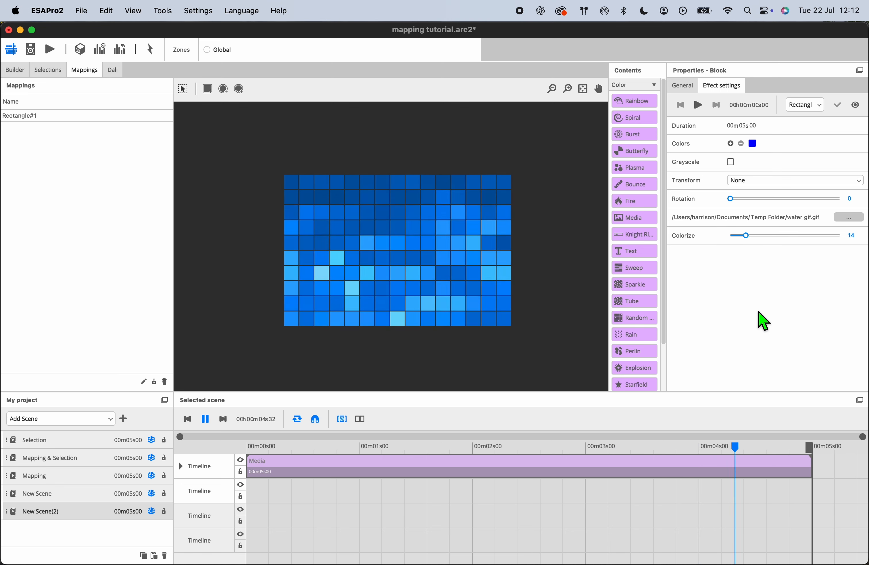